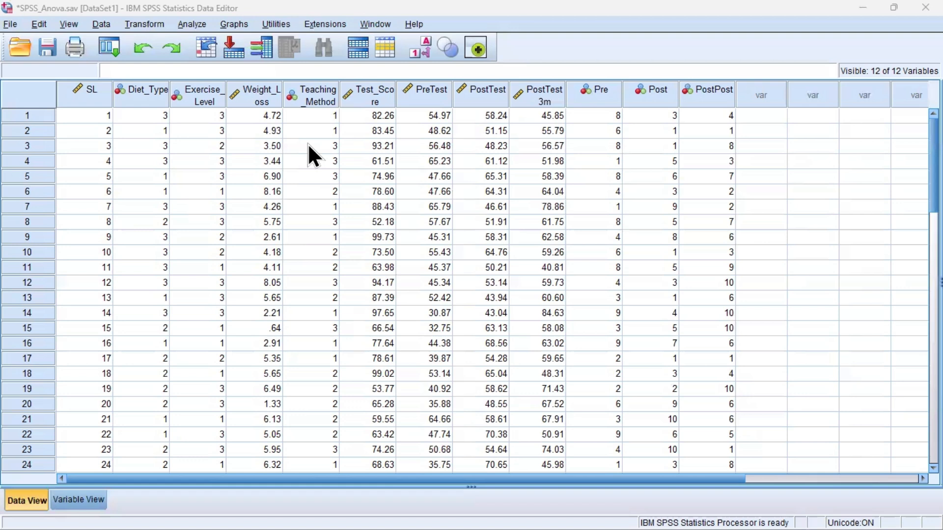
Examine the Diet_Type and Weight_Loss columns in the data sheet
left_click(148, 88)
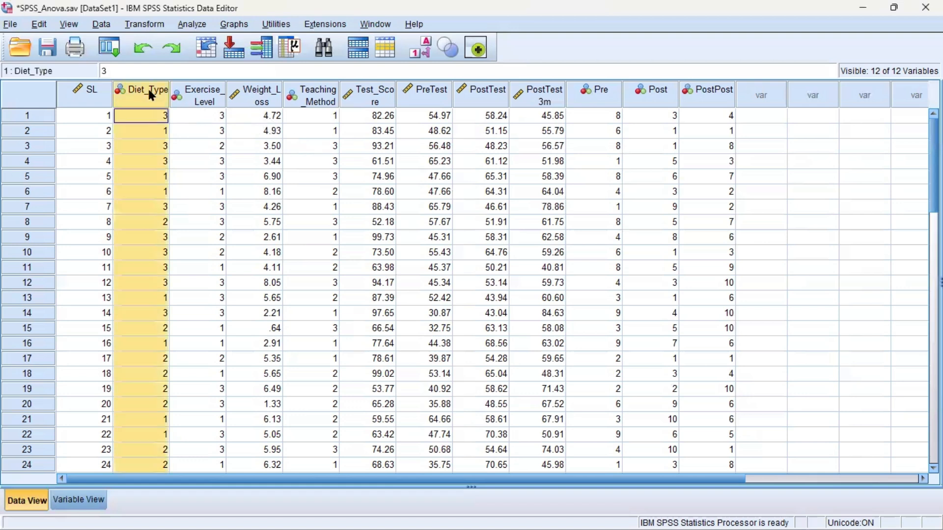
left_click(268, 101)
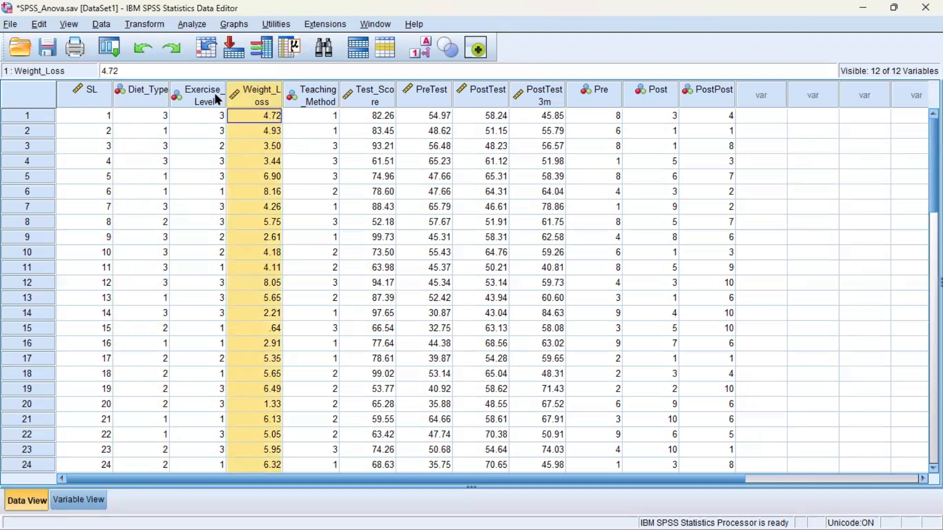
left_click(149, 92)
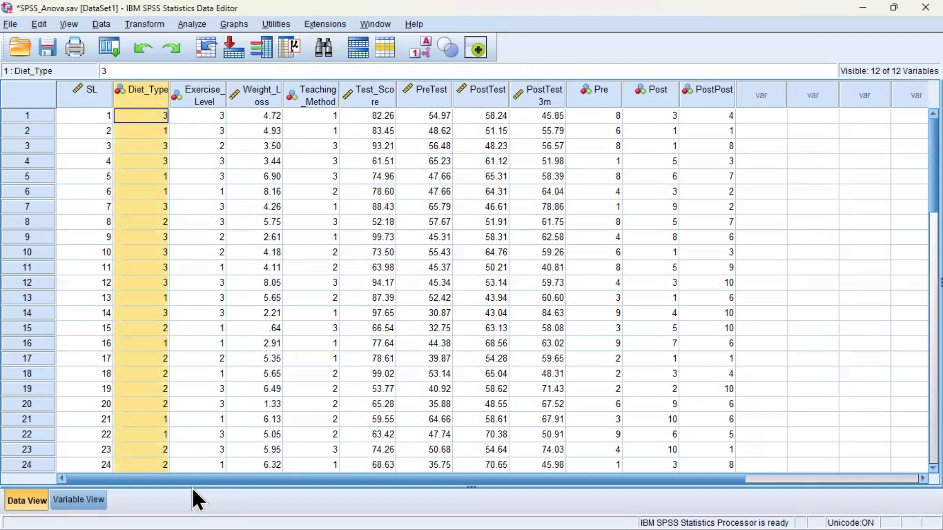
Open the value labels of the Diet_Type variable and add the label 1 = "Low Carb"
left_click(81, 500)
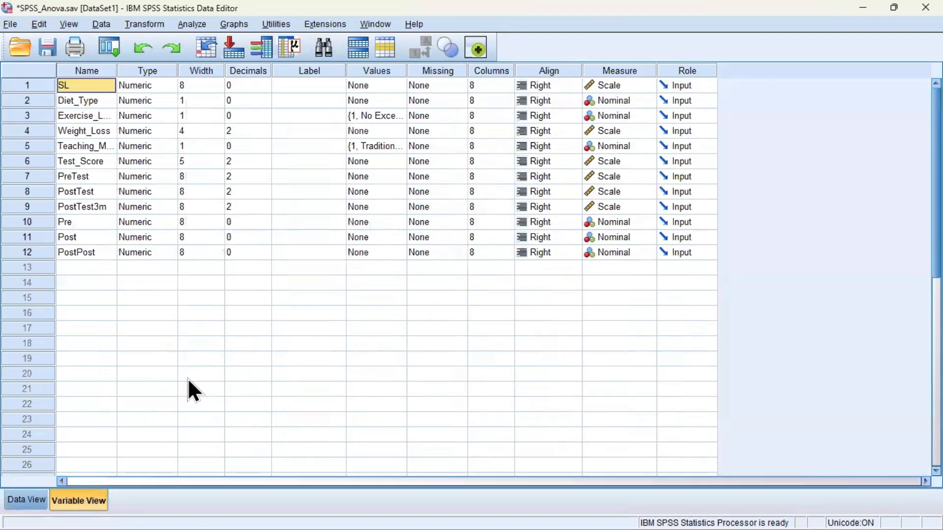
left_click(433, 100)
left_click(392, 100)
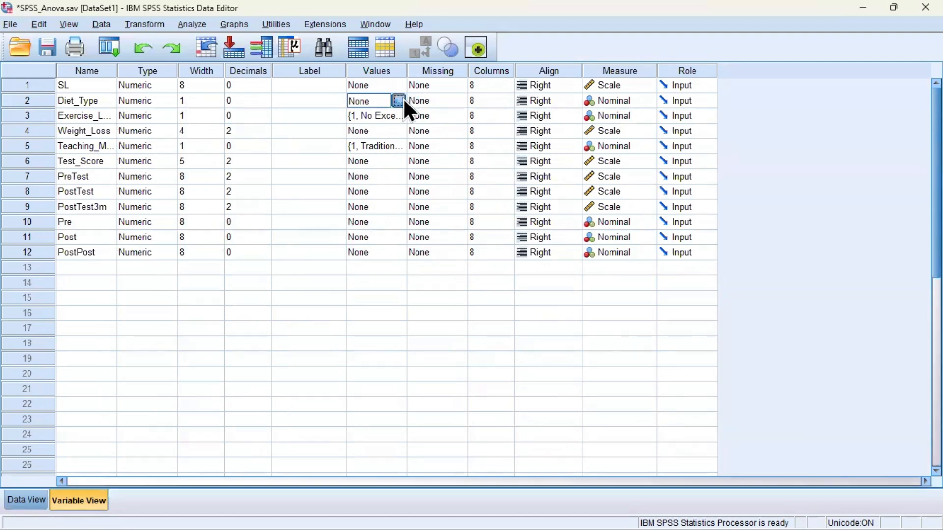
left_click(399, 100)
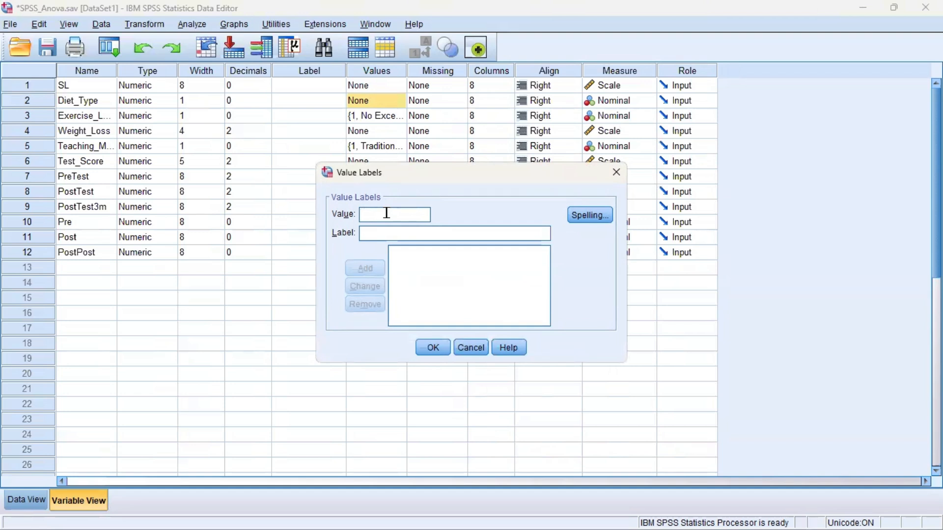
type("1")
left_click(392, 236)
type("Low")
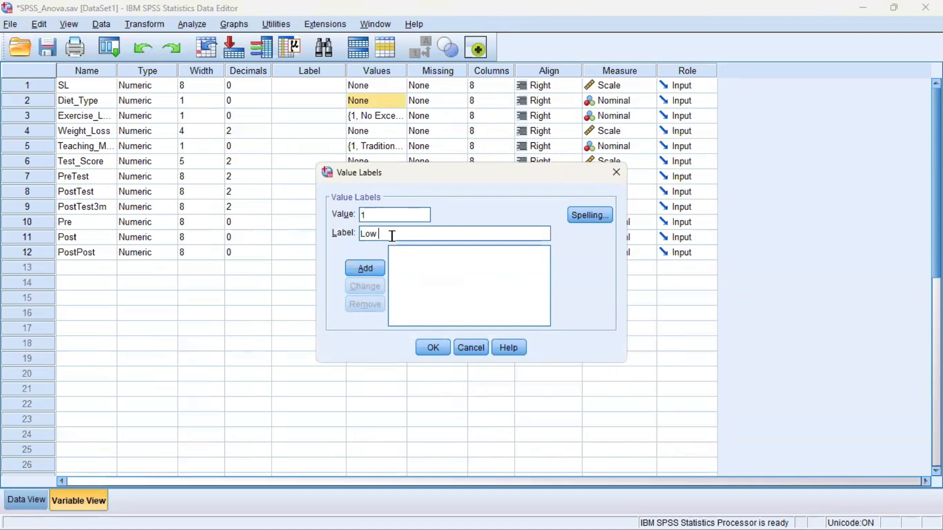
type(" Carb")
left_click(373, 269)
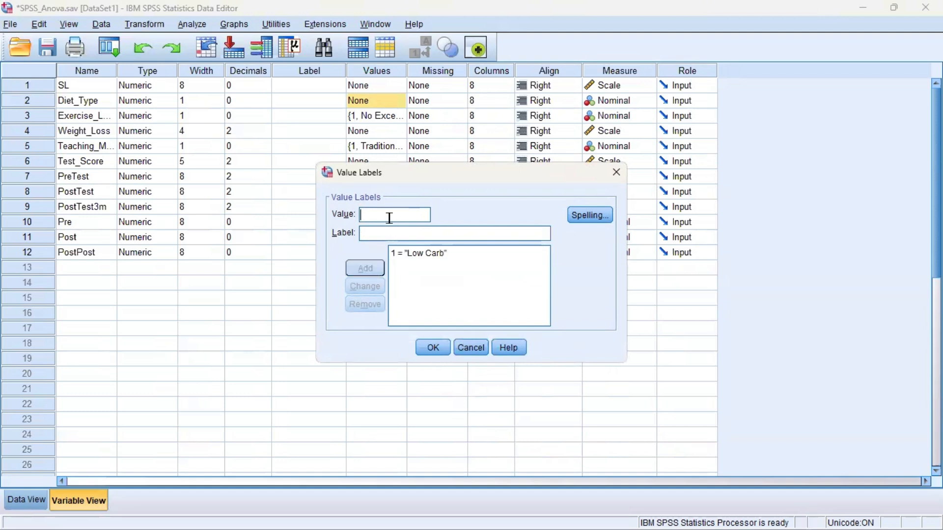
Add the value labels 2 = "Vegetarian" and 3 = "Non Veg" to Diet_Type and apply them
type("2")
left_click(381, 231)
type("Vegetarian")
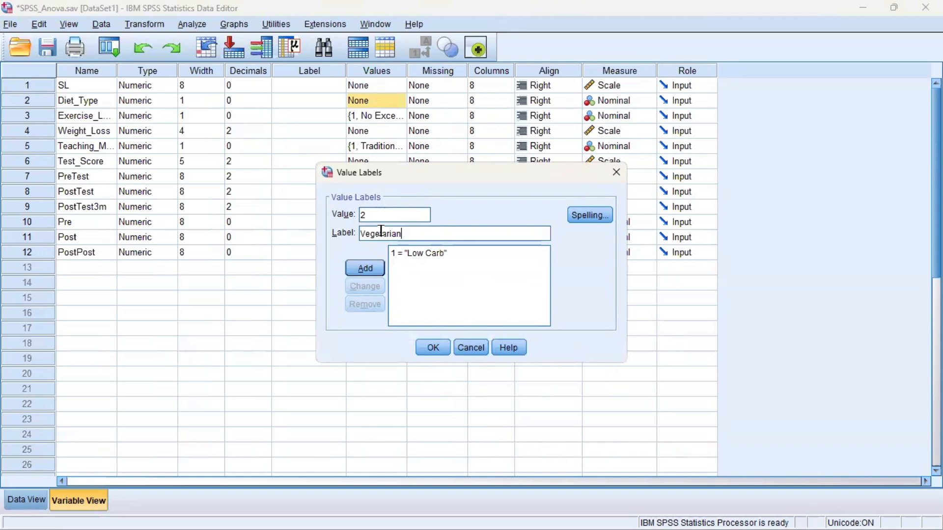
left_click(371, 271)
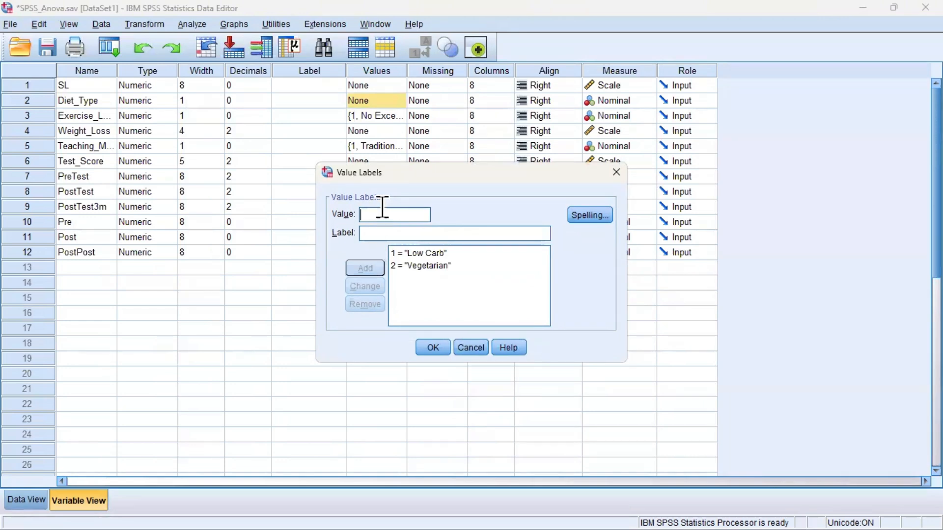
type("3")
left_click(391, 233)
type("Non Veg")
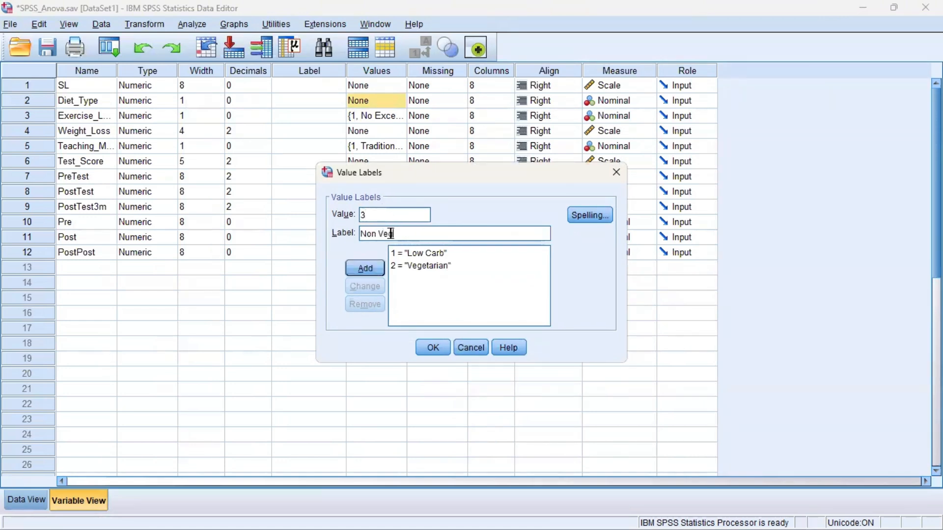
left_click(369, 270)
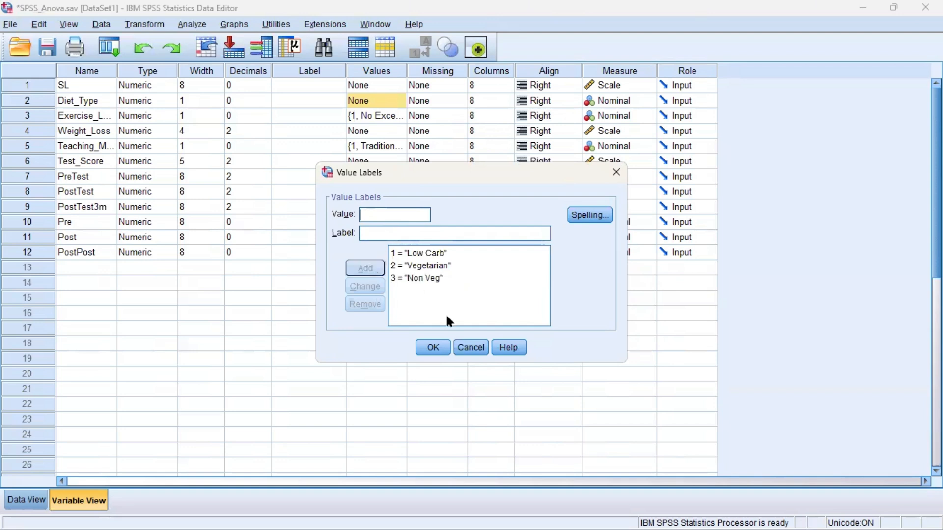
left_click(432, 348)
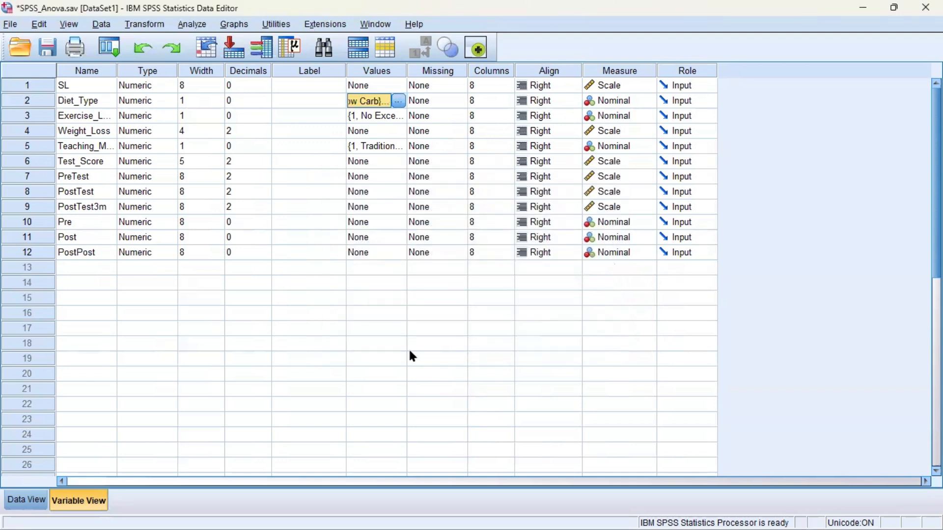
Review the variable definitions of Diet_Type and Weight_Loss, including the value labels of Diet_Type
left_click(39, 133)
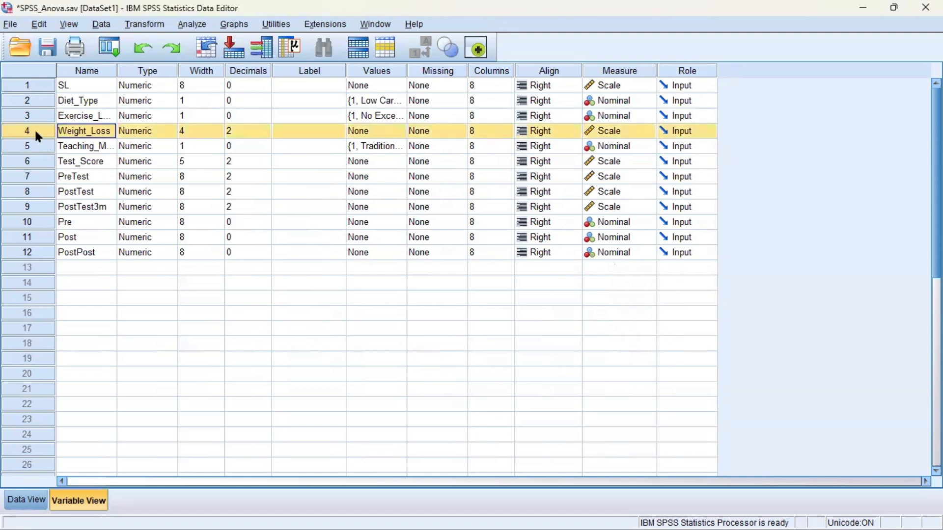
left_click(36, 101)
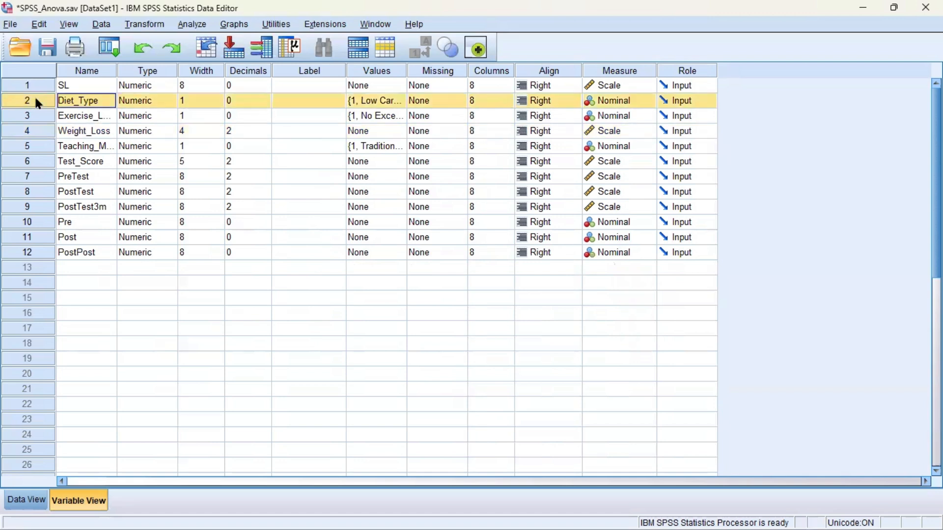
double_click(395, 98)
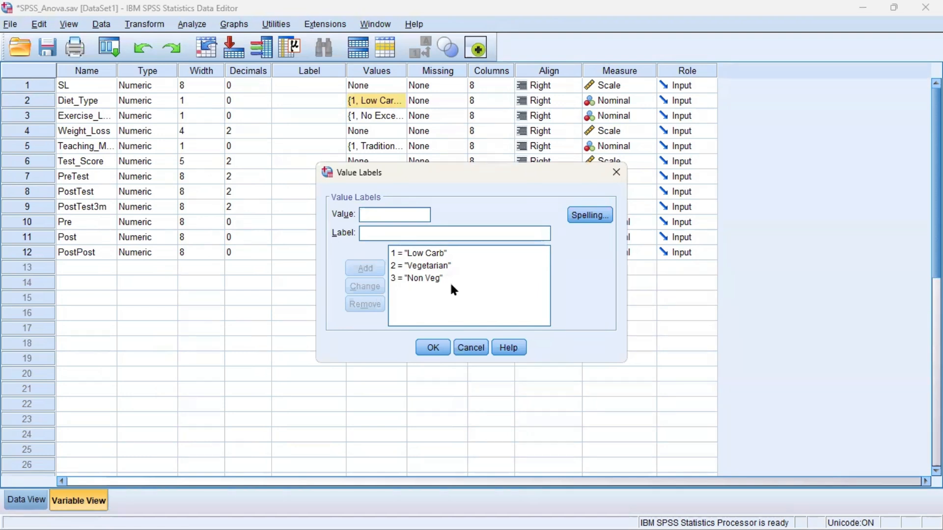
left_click(435, 350)
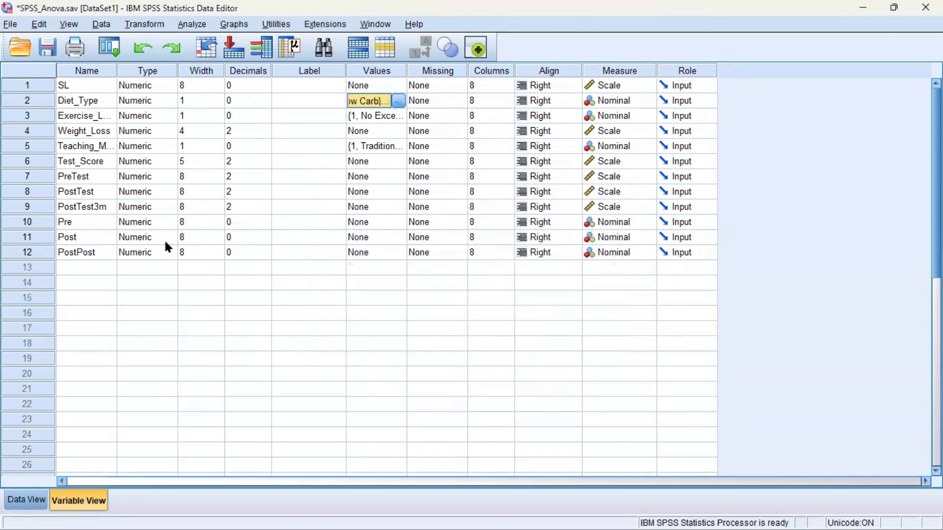
left_click(34, 99)
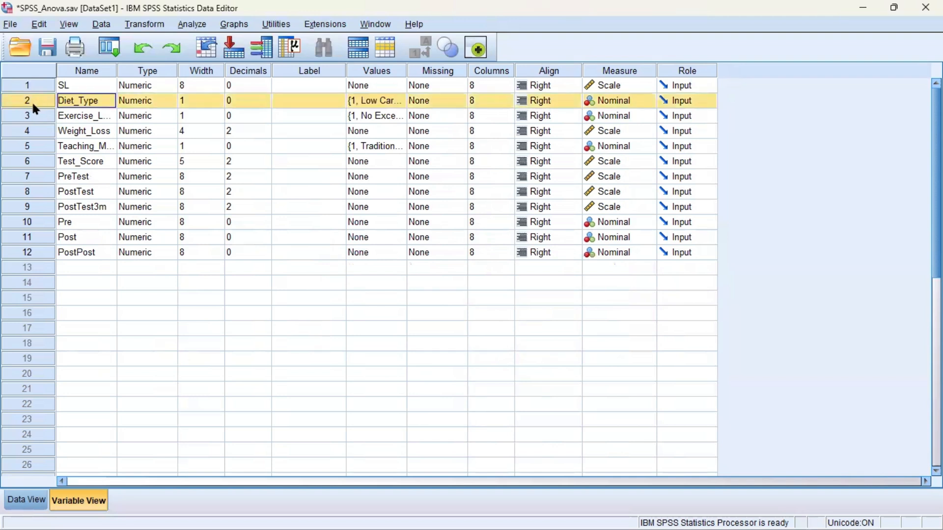
left_click(29, 131)
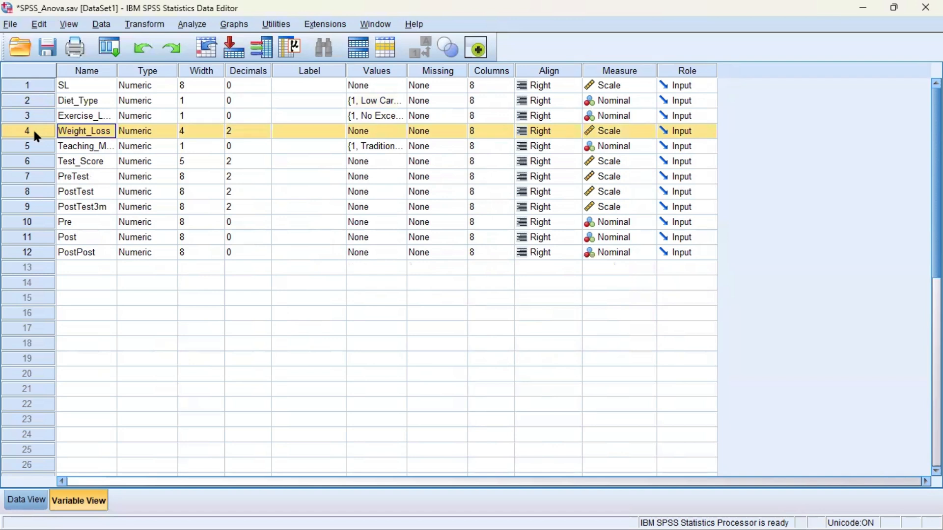
left_click(34, 101)
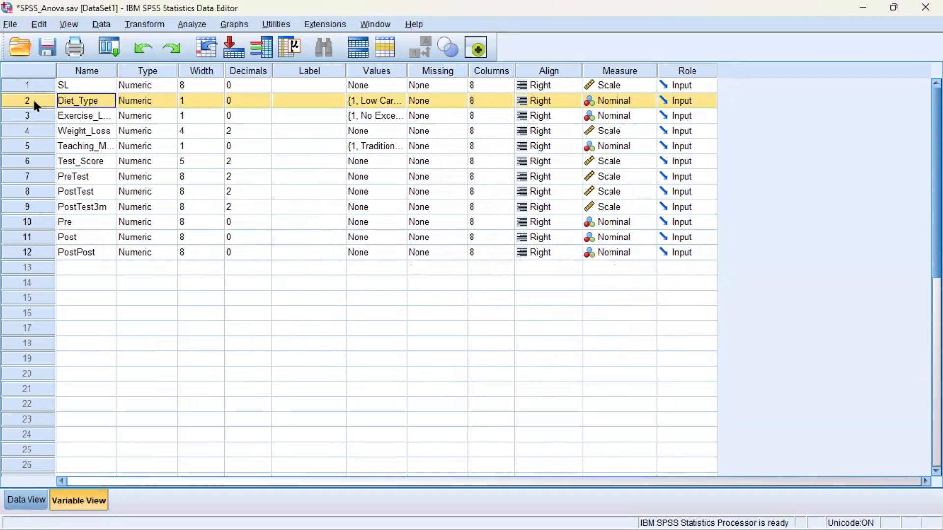
left_click(31, 130)
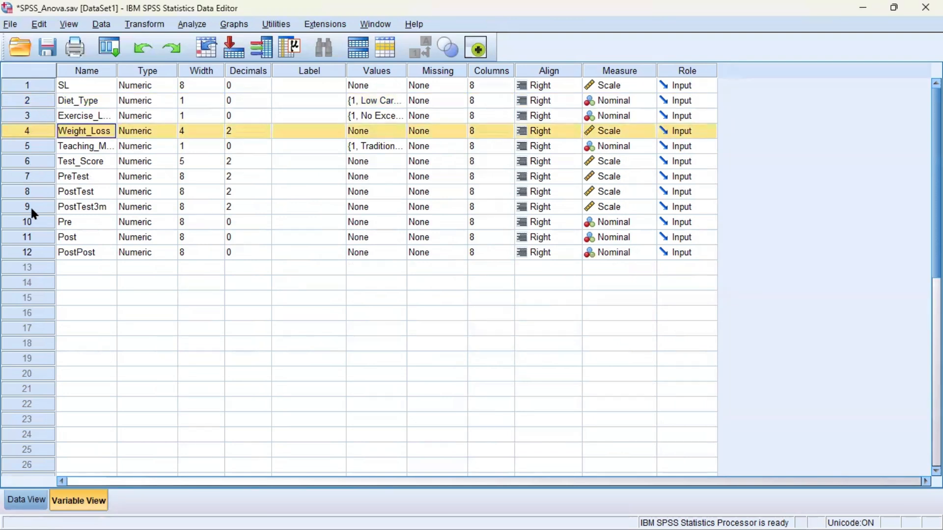
Return to the data sheet and set up a One-Way ANOVA with Weight_Loss as the dependent variable and Diet_Type as the factor
left_click(27, 499)
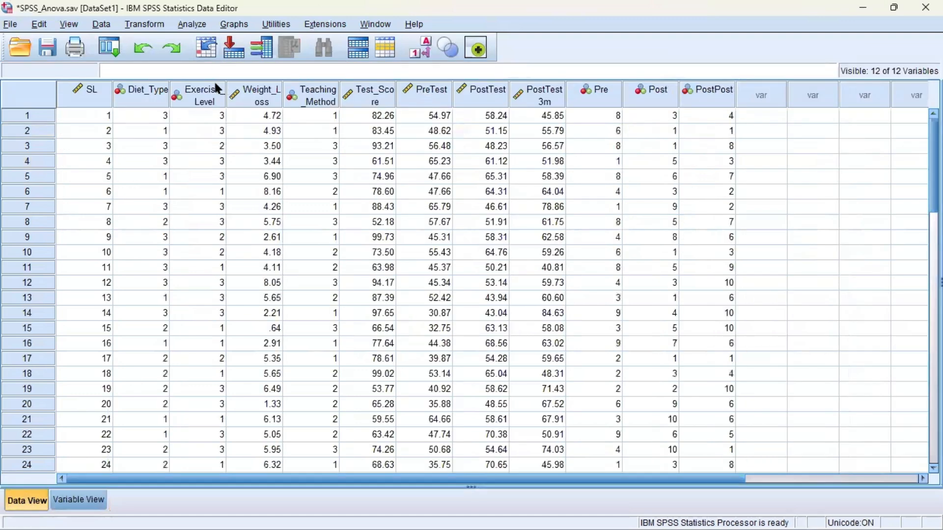
left_click(205, 43)
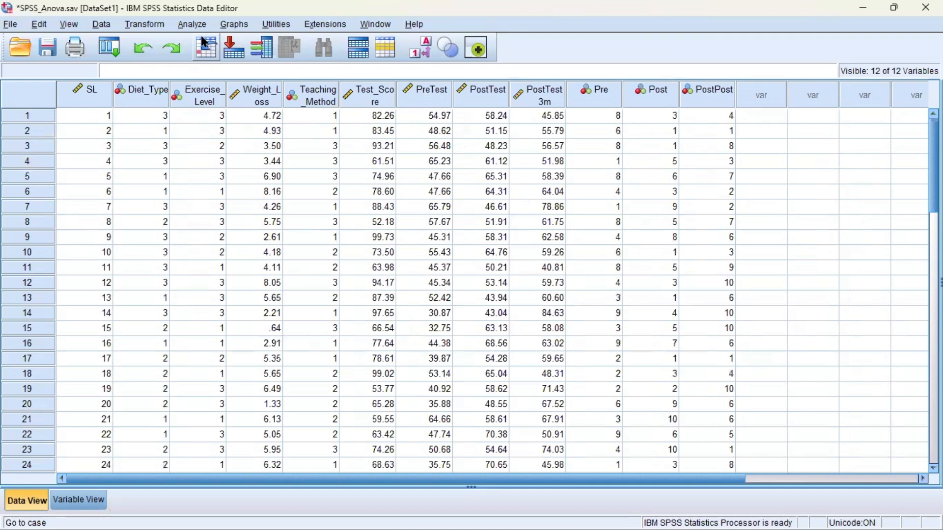
left_click(192, 25)
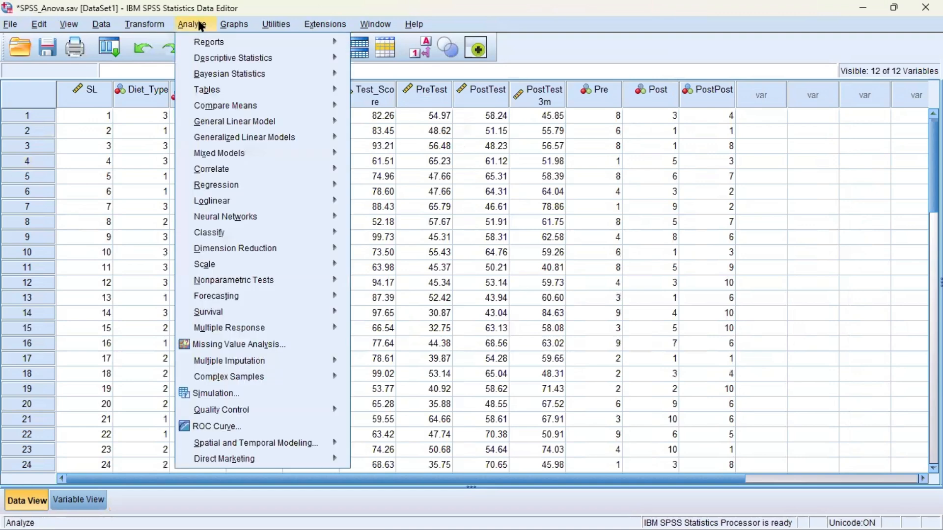
mouse_move(232, 60)
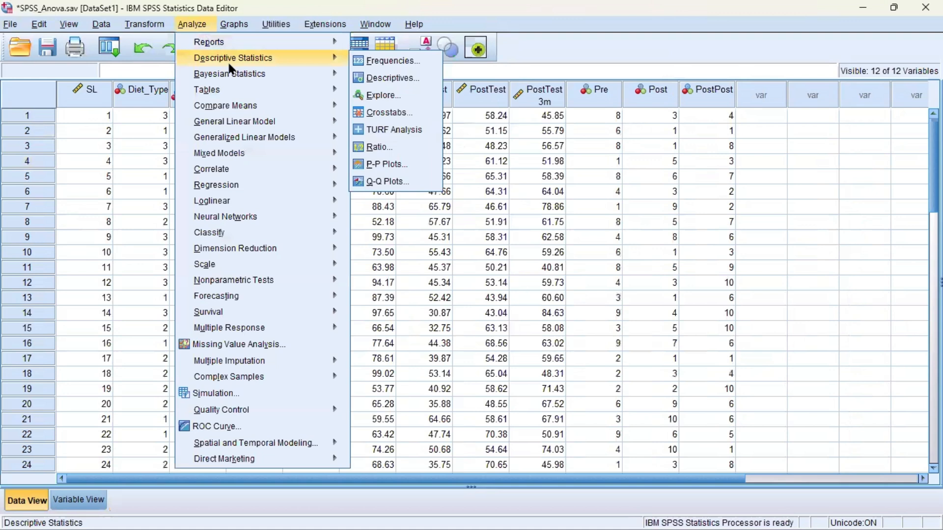
mouse_move(312, 106)
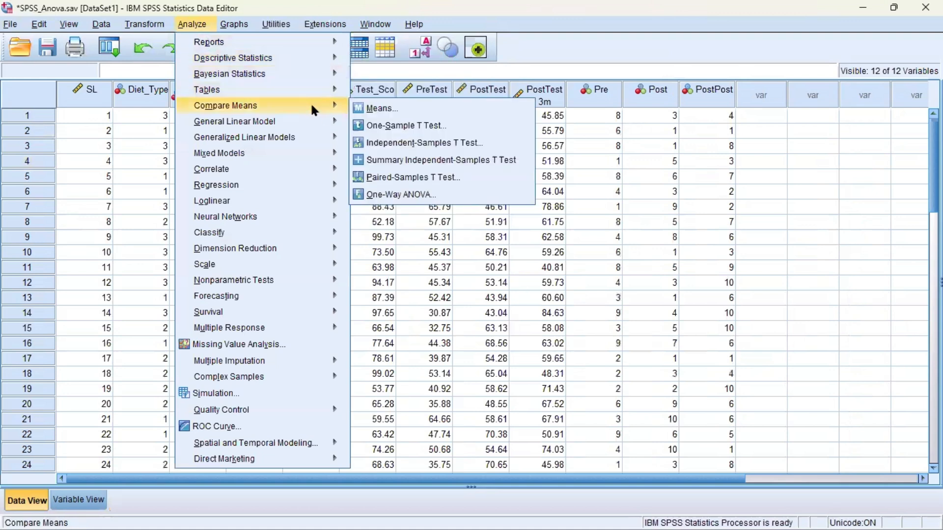
left_click(440, 193)
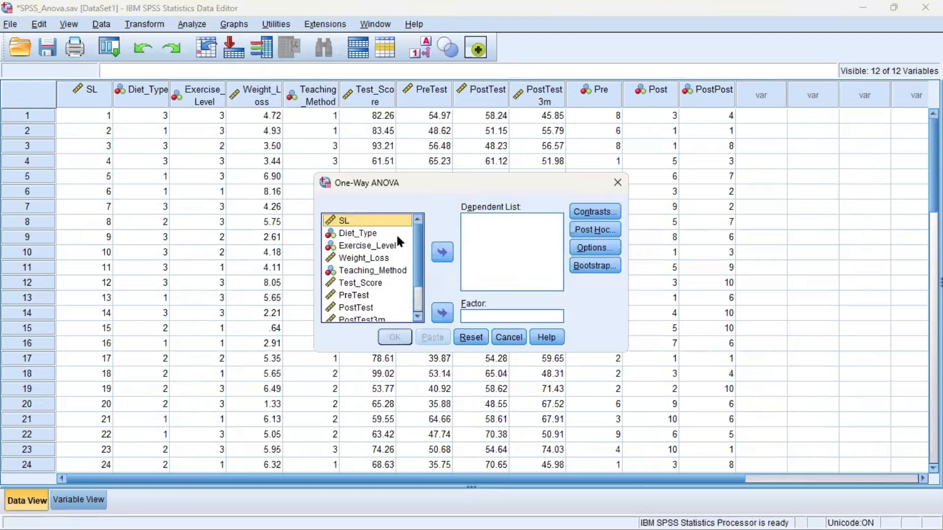
left_click(377, 258)
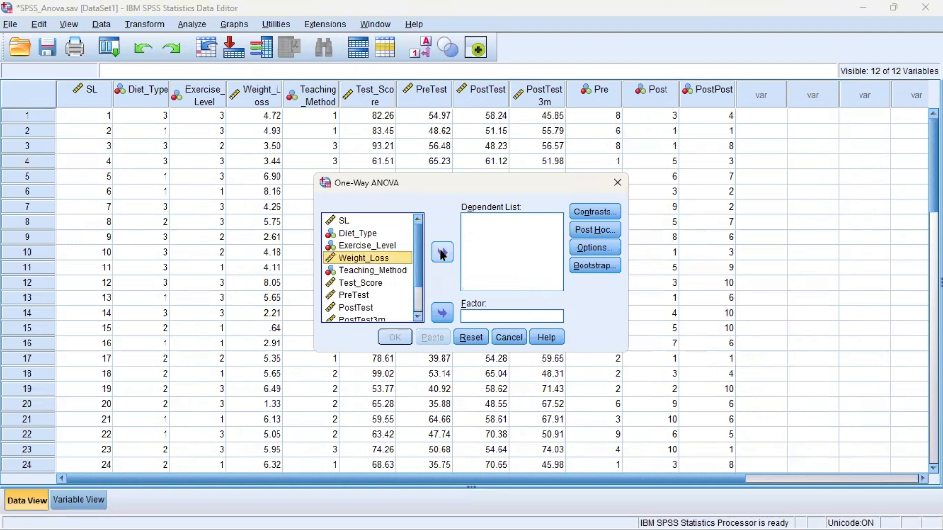
left_click(442, 252)
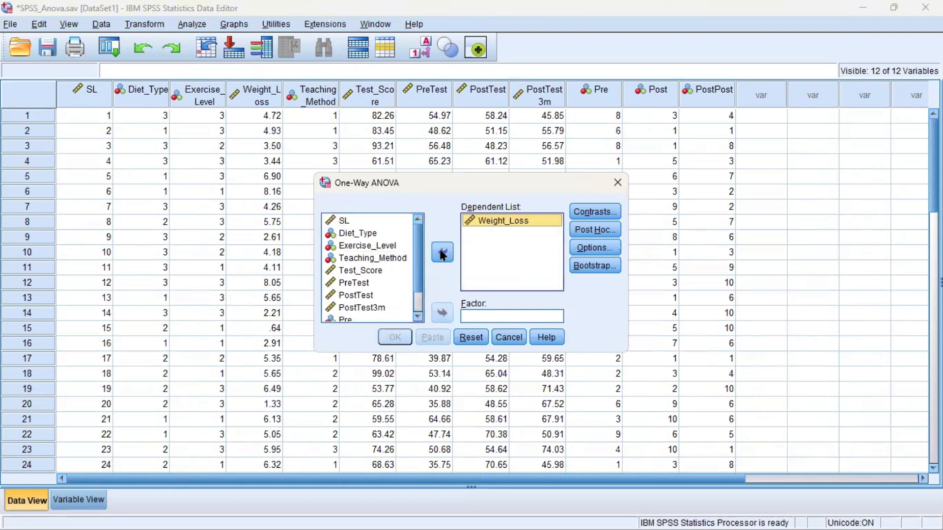
left_click(382, 236)
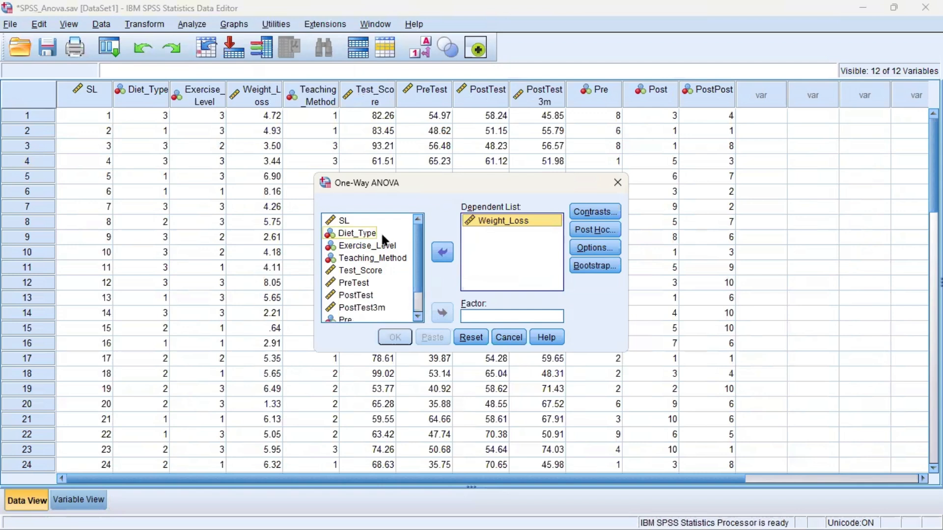
left_click(382, 236)
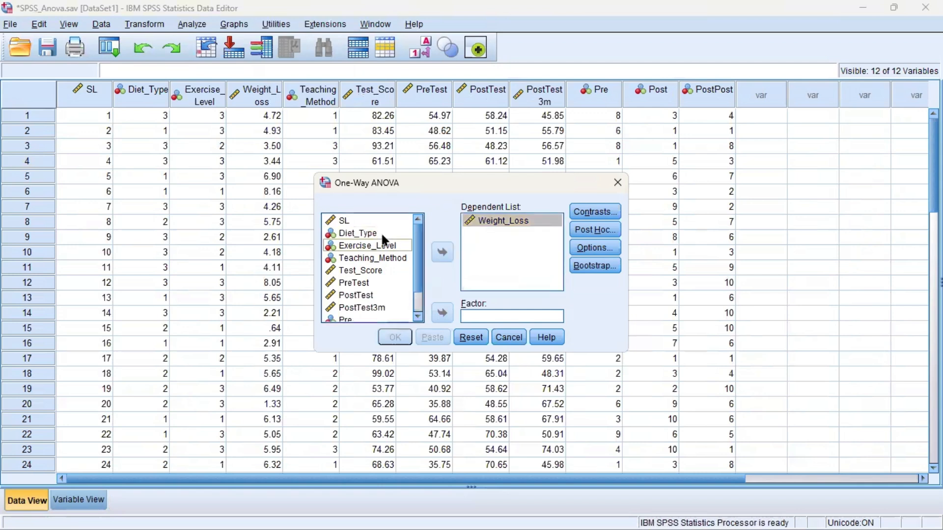
left_click(437, 314)
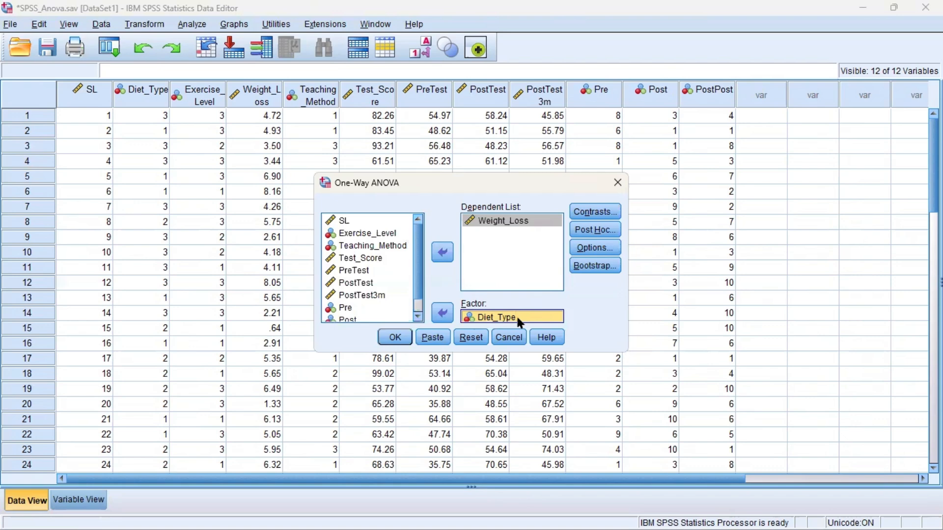
Select the Tukey post hoc test at the 0.05 significance level and cancel the One-Way ANOVA setup
left_click(602, 231)
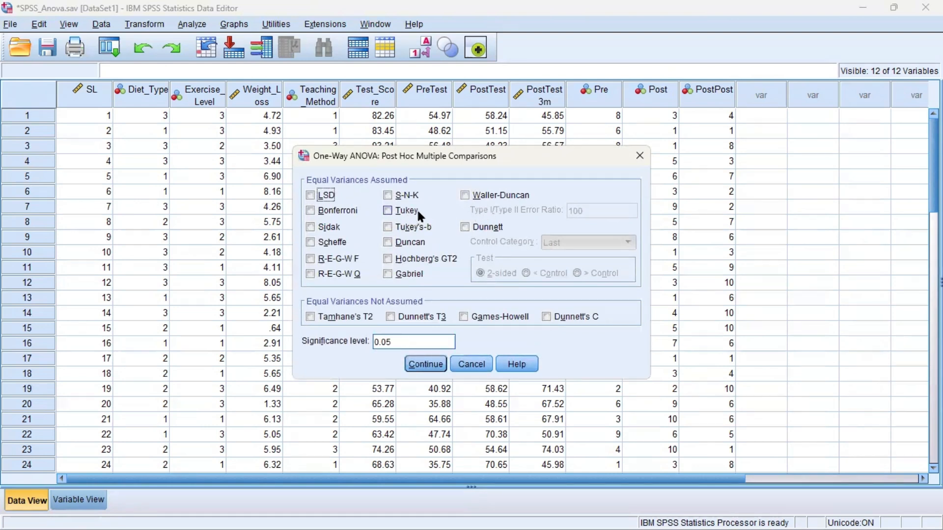
left_click(387, 210)
left_click(424, 368)
left_click(514, 338)
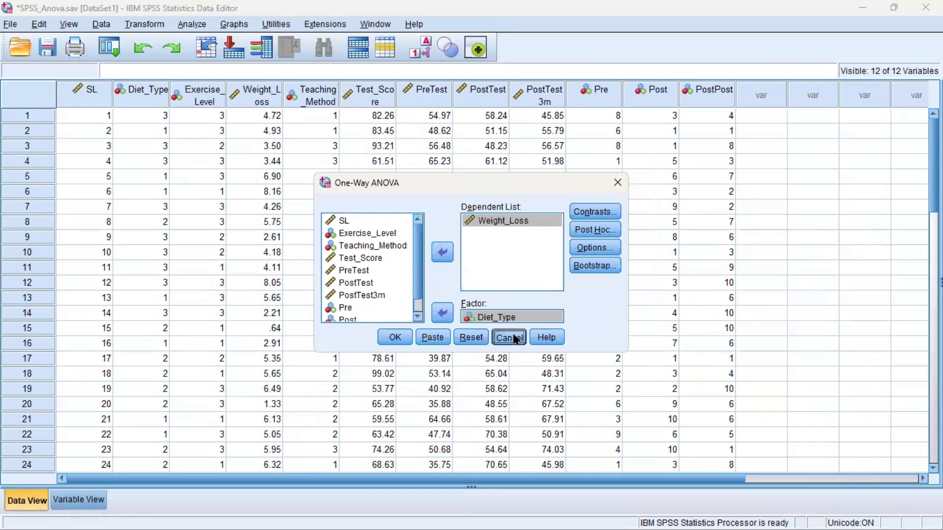
Set up a One-Way ANOVA again with Weight_Loss as the dependent variable and Diet_Type as the factor
left_click(196, 26)
mouse_move(303, 105)
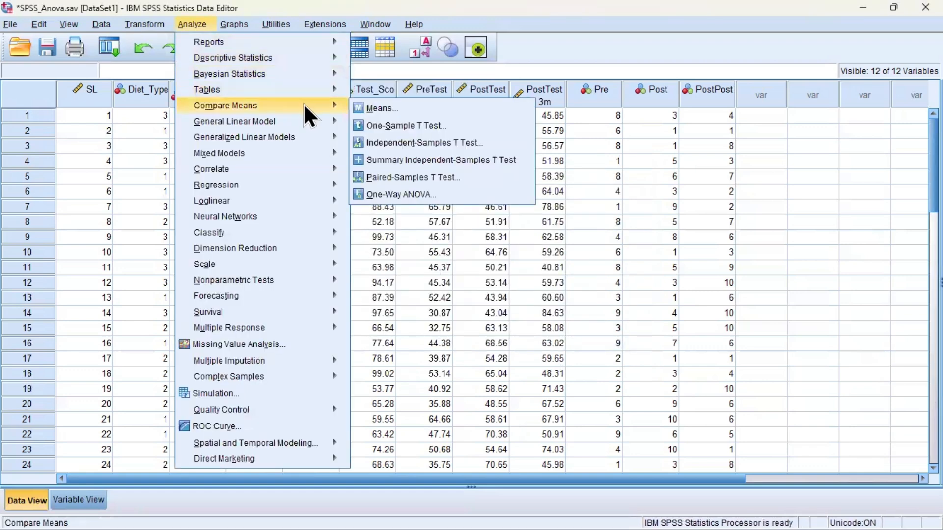
left_click(406, 192)
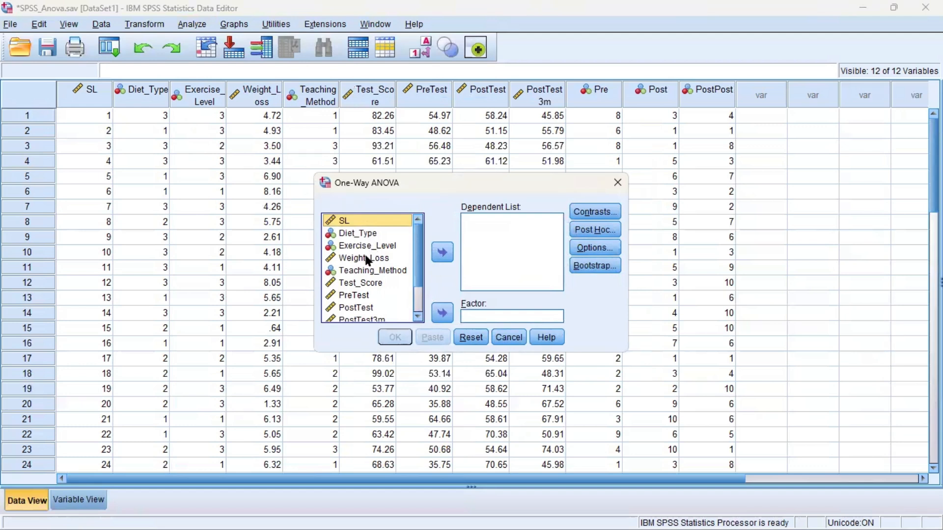
left_click(398, 259)
left_click(441, 251)
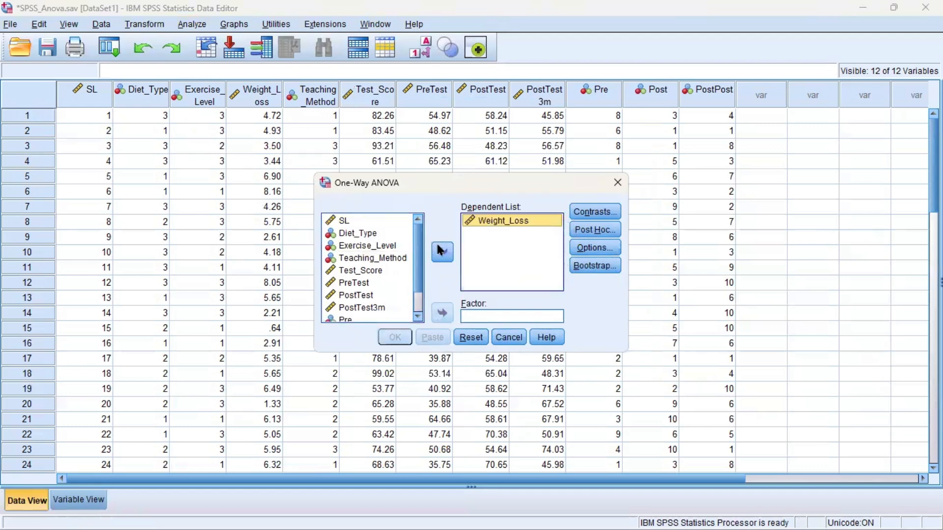
left_click(381, 234)
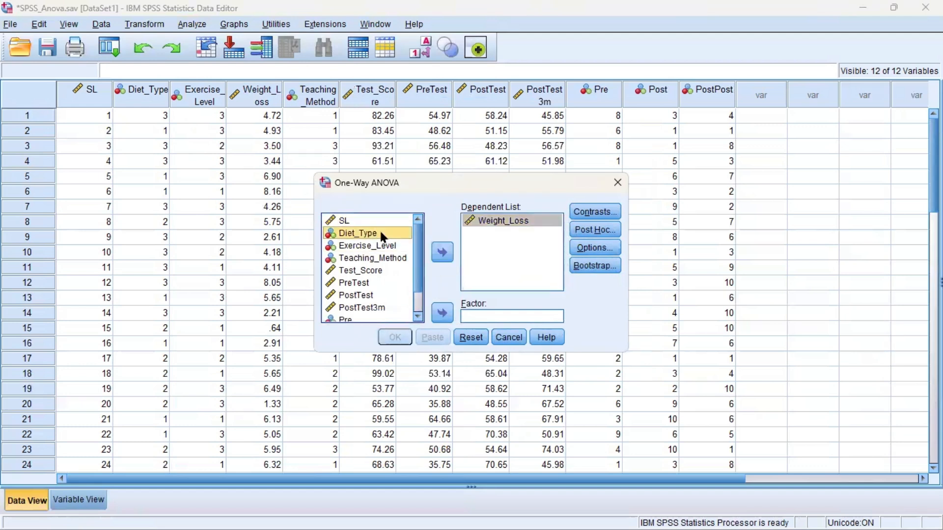
left_click(444, 310)
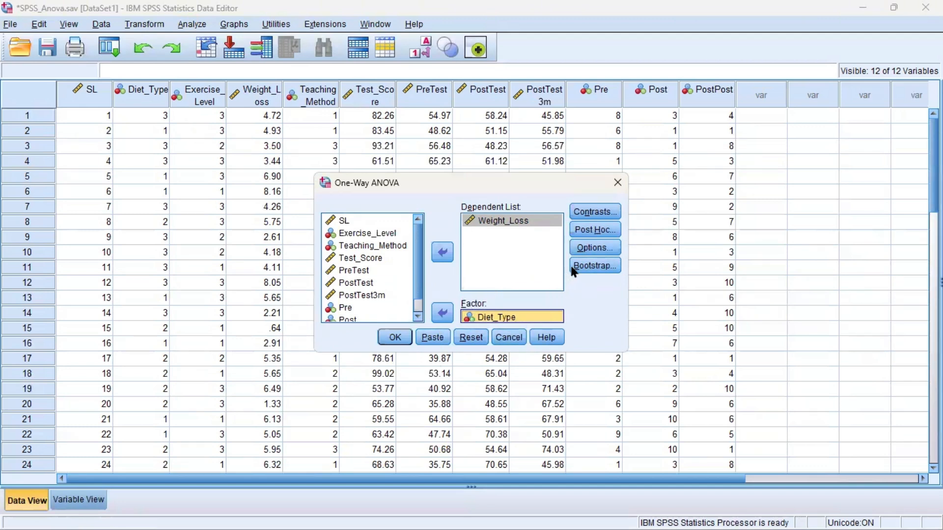
Add the Tukey post hoc test at the 0.05 significance level to the ANOVA
left_click(603, 230)
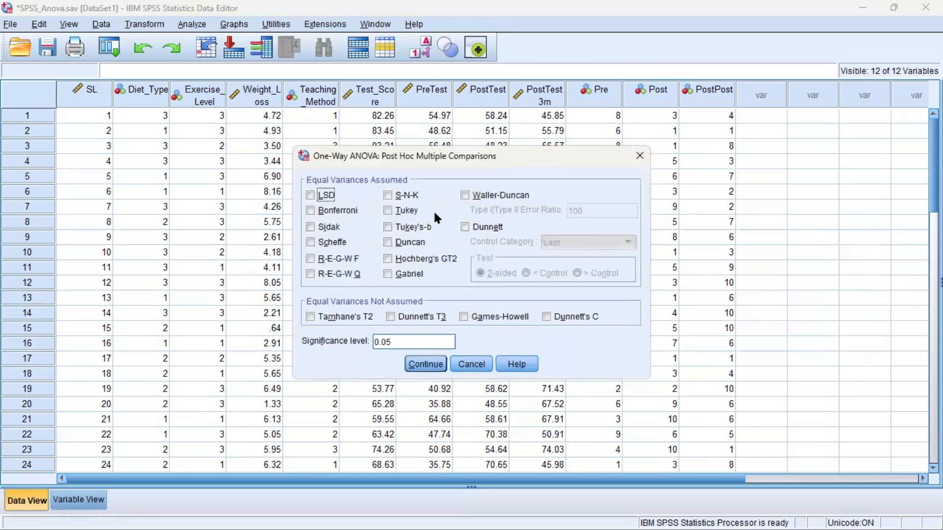
left_click(390, 212)
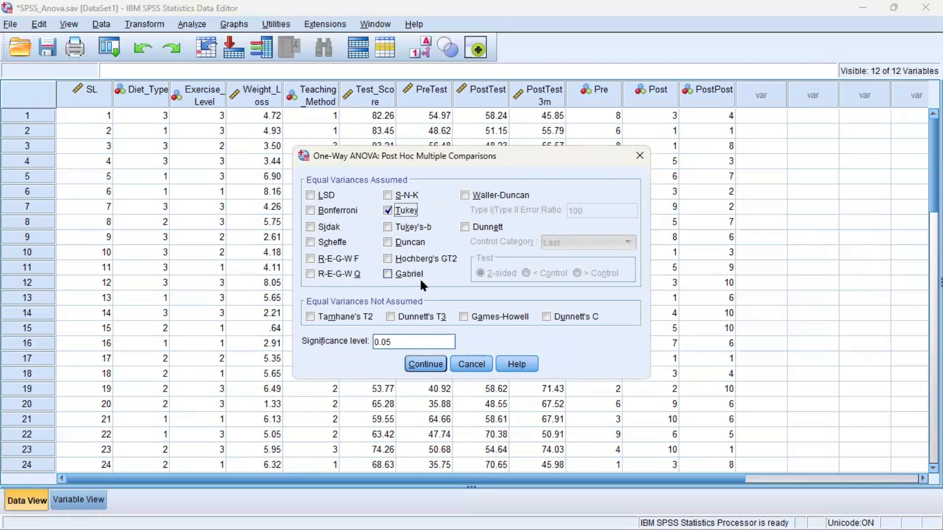
left_click(425, 365)
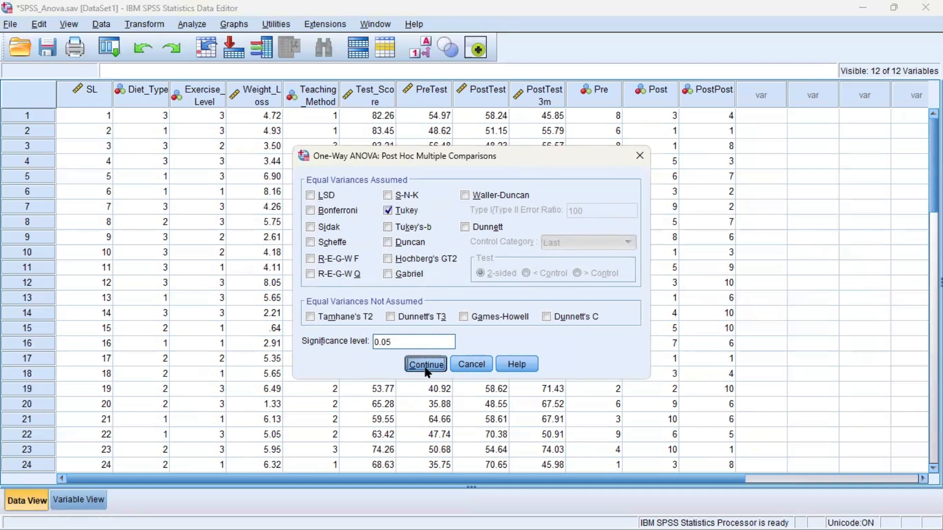
Include Descriptive statistics with missing cases excluded analysis by analysis, and run the ANOVA
left_click(574, 253)
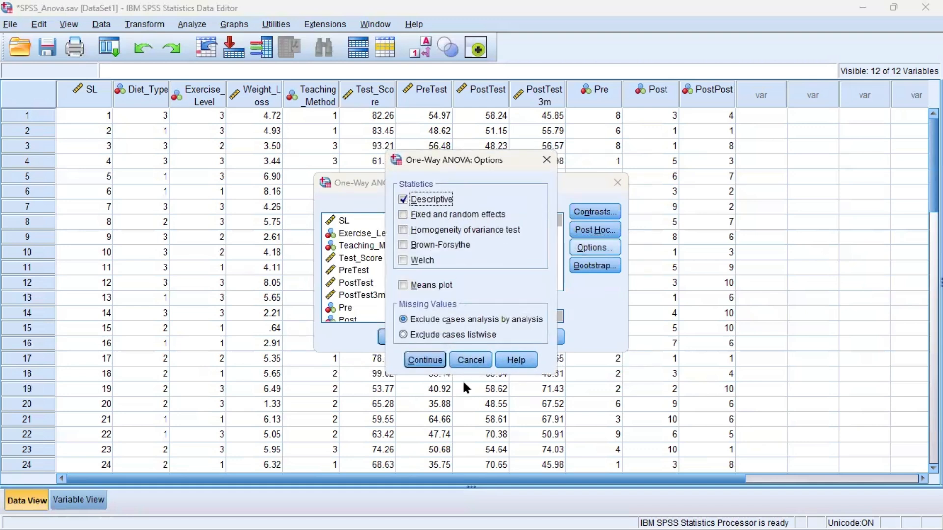
left_click(425, 361)
left_click(399, 339)
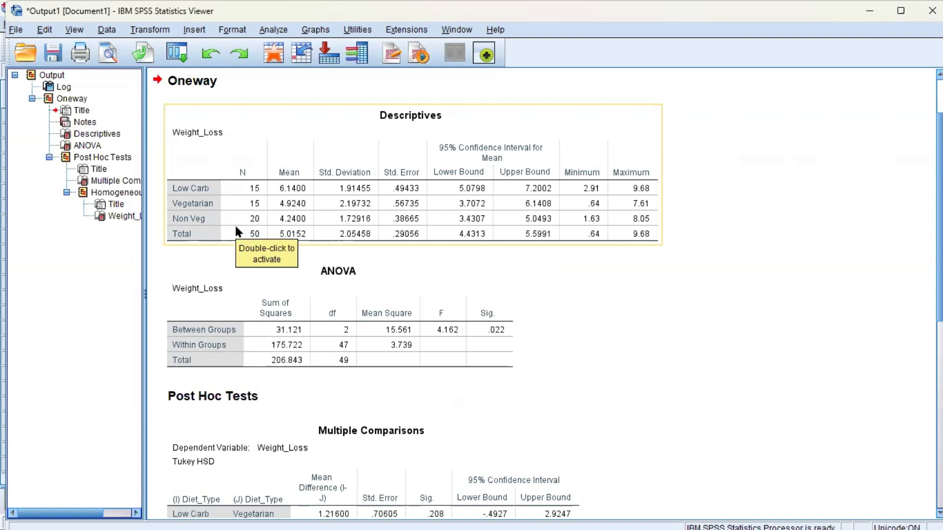
Examine the group means in the Descriptives table and the F and significance values in the ANOVA table
left_click_drag(312, 255, 316, 258)
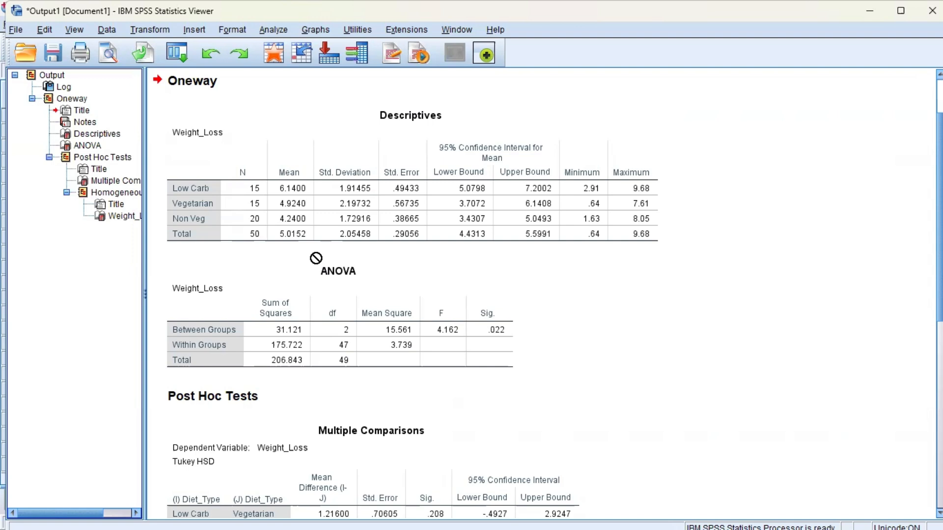
left_click(295, 235)
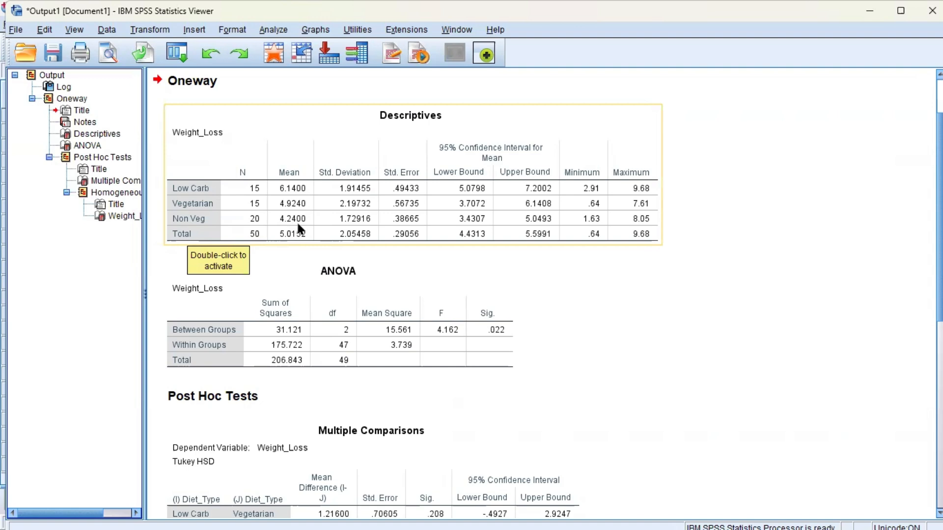
left_click(474, 285)
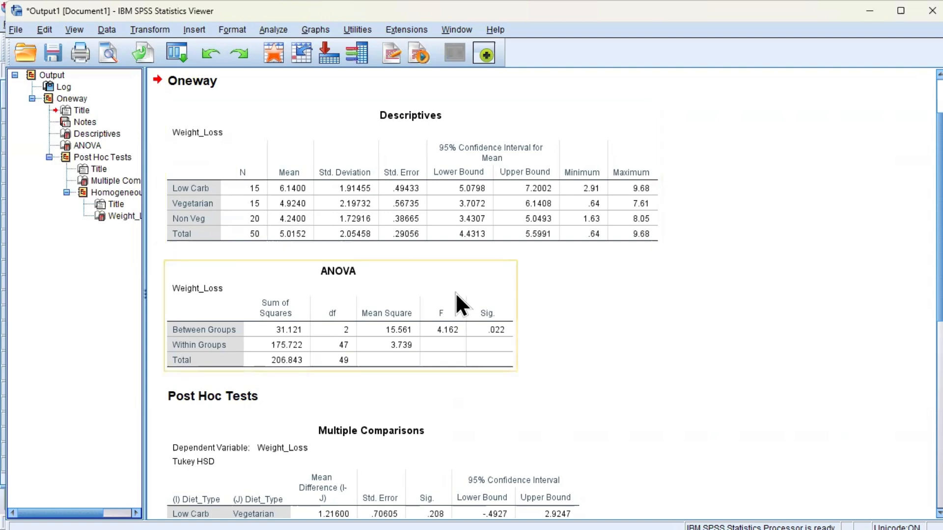
left_click(445, 275)
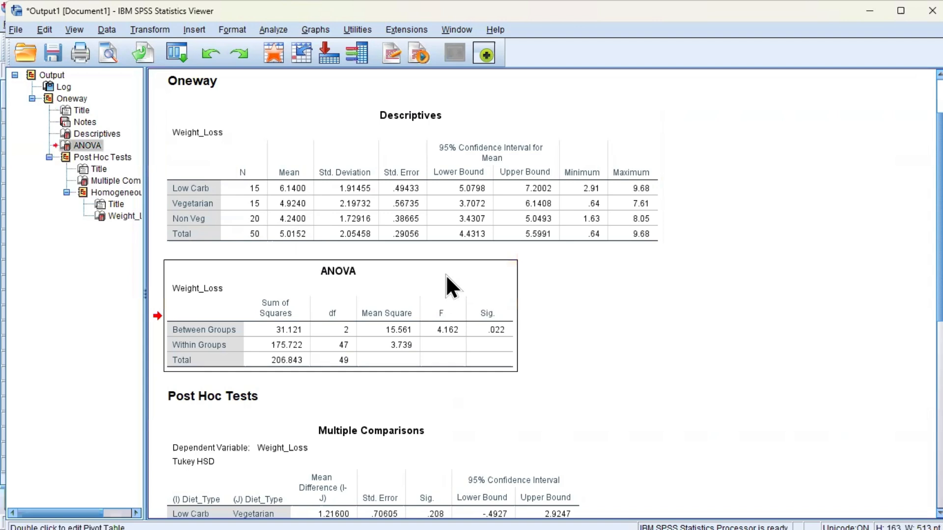
double_click(447, 274)
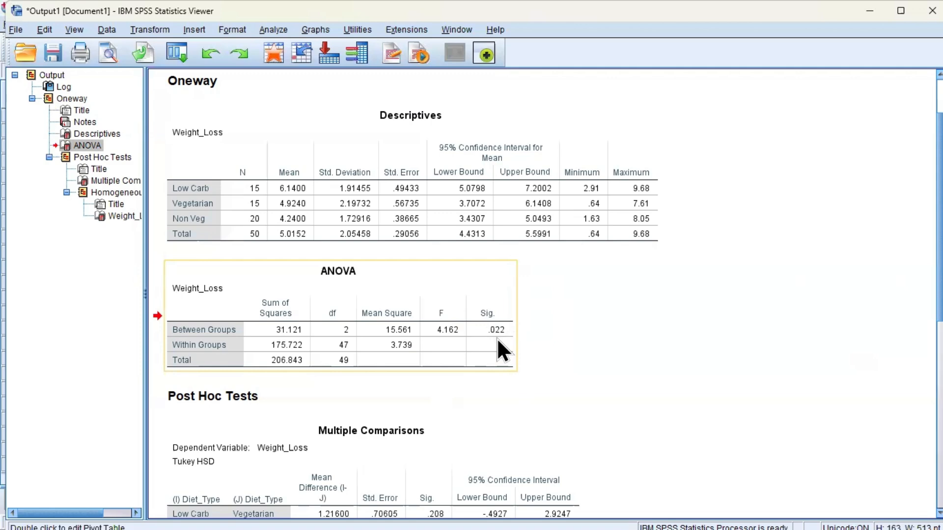
Examine the Tukey Multiple Comparisons table for significant differences between diet pairs, and return to the Descriptives table
scroll(497, 338, "down", 5)
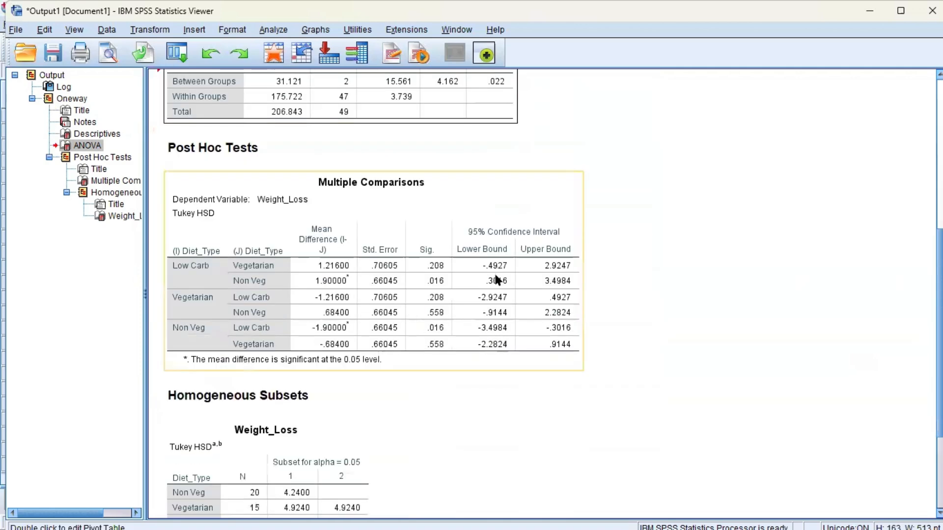
left_click(498, 203)
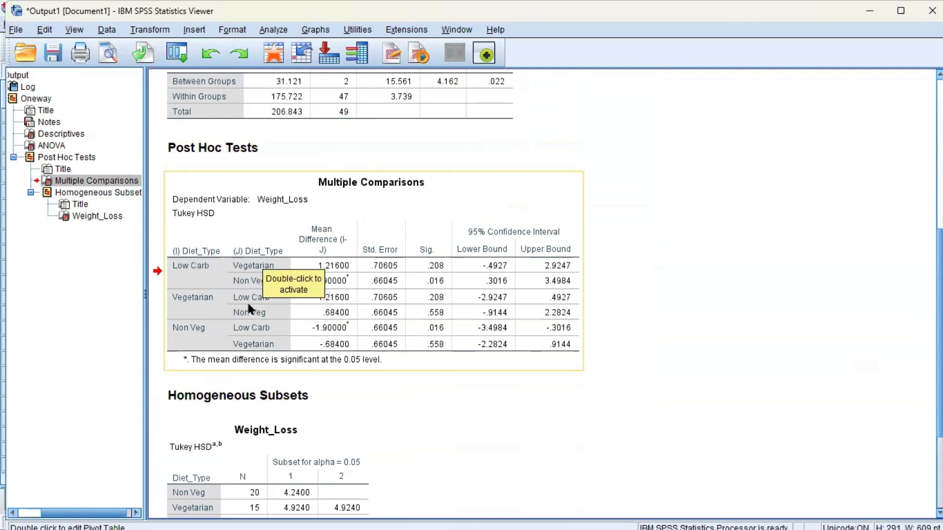
left_click(185, 274)
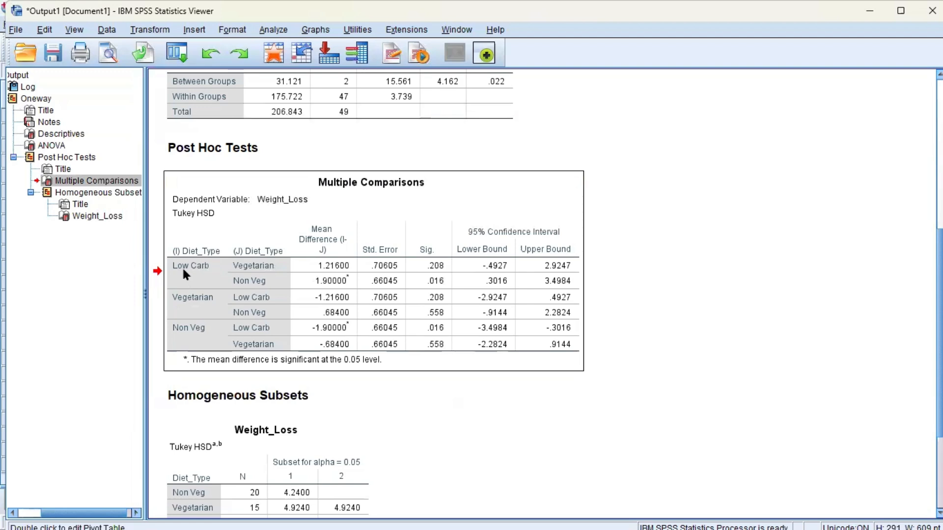
left_click(183, 301)
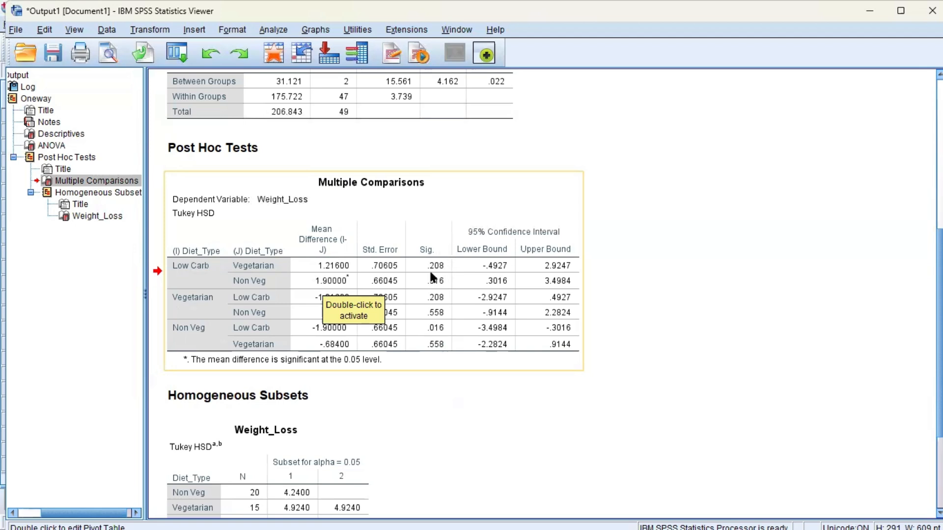
left_click(420, 284)
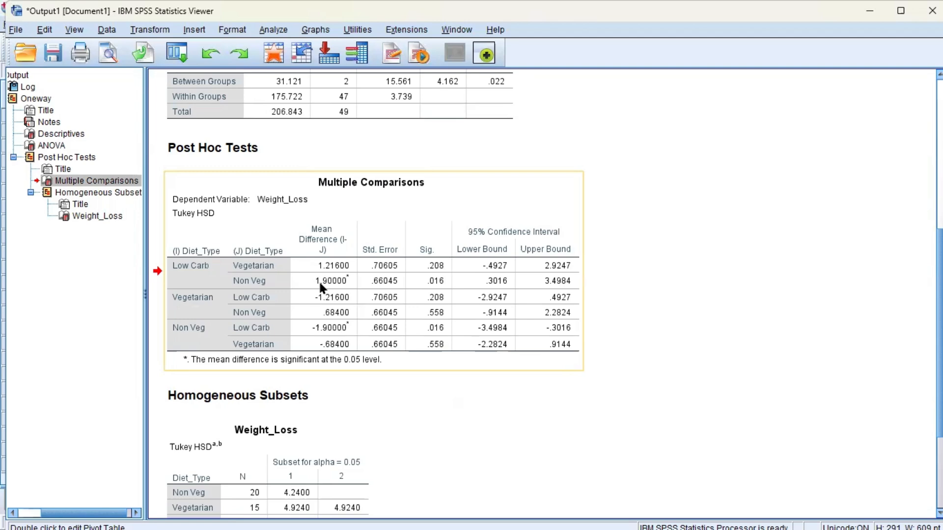
scroll(341, 233, "up", 6)
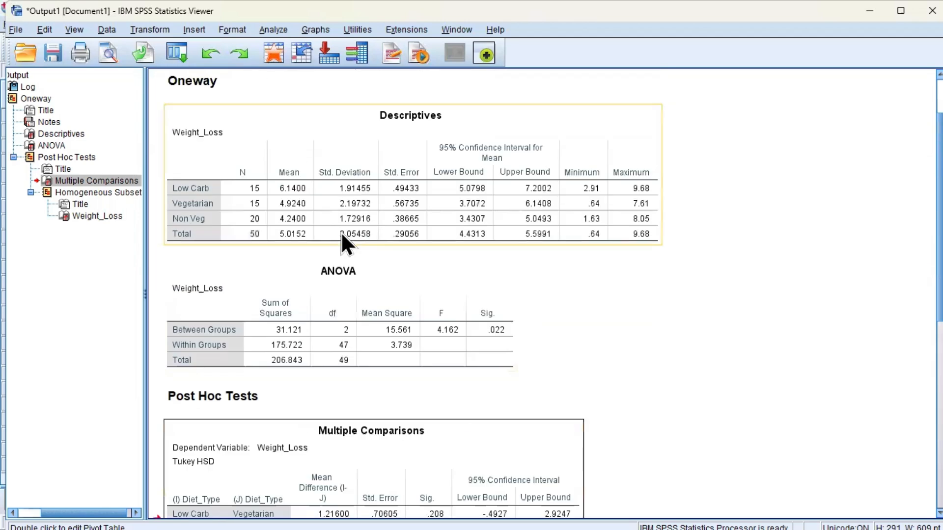